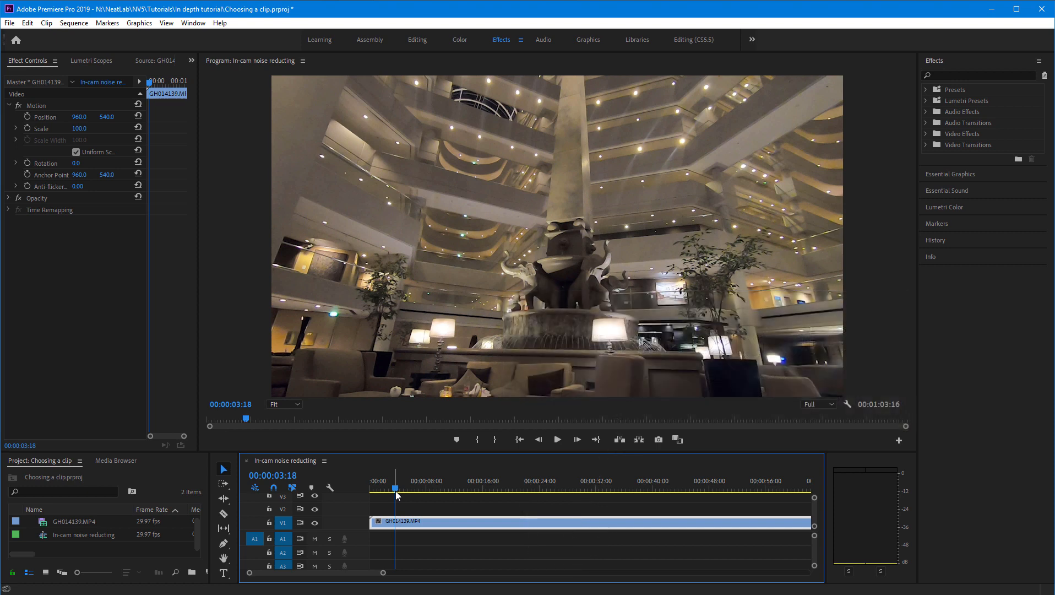
# Play the in-cam noise reduced sequence and inspect the footage at 400% magnification for noise, local flicker and jittering details
pyautogui.press('space')
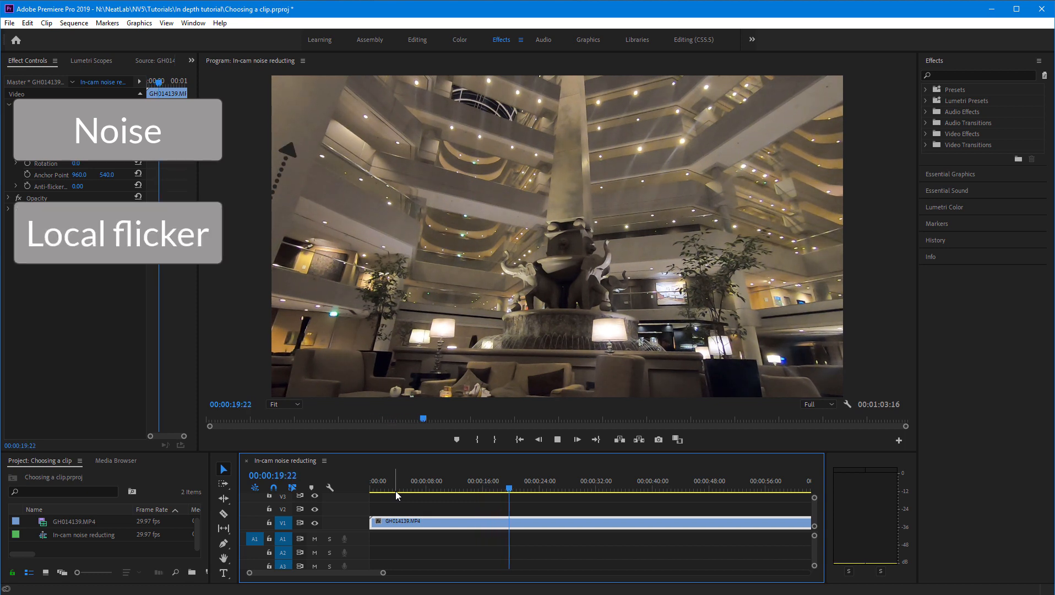
pyautogui.click(285, 404)
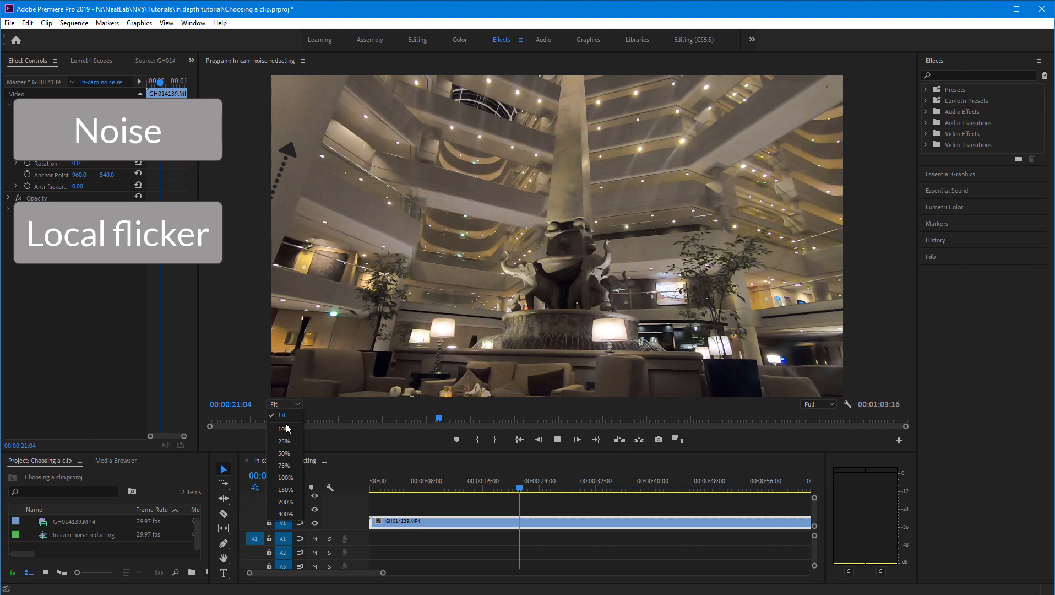
pyautogui.click(290, 515)
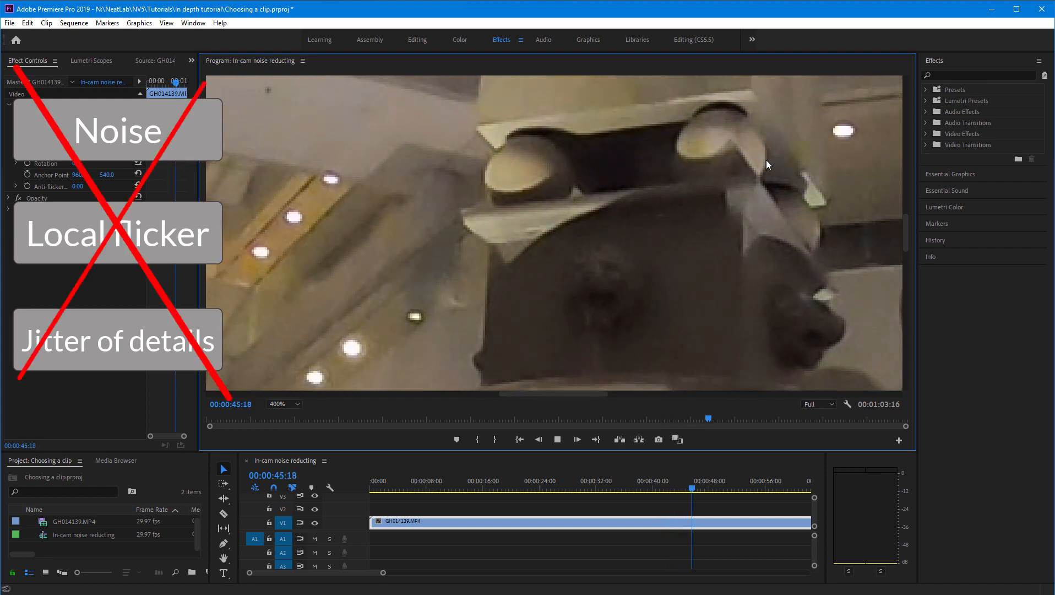
pyautogui.press('space')
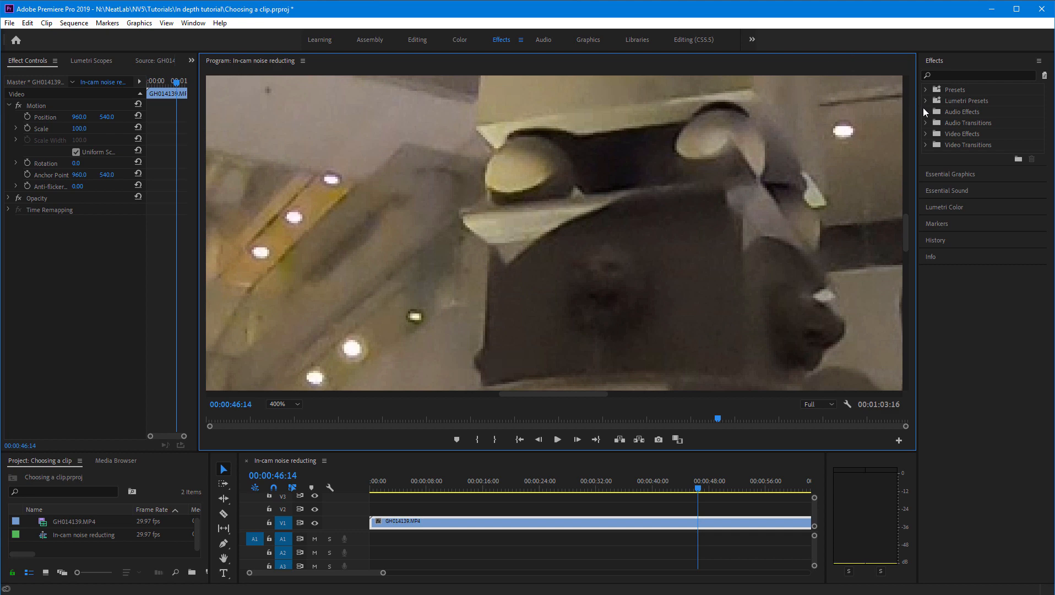
# Apply the Neat Video effect Reduce Noise v5 (SR) to the GH014139.MP4 clip on track V1
pyautogui.click(931, 133)
pyautogui.click(926, 133)
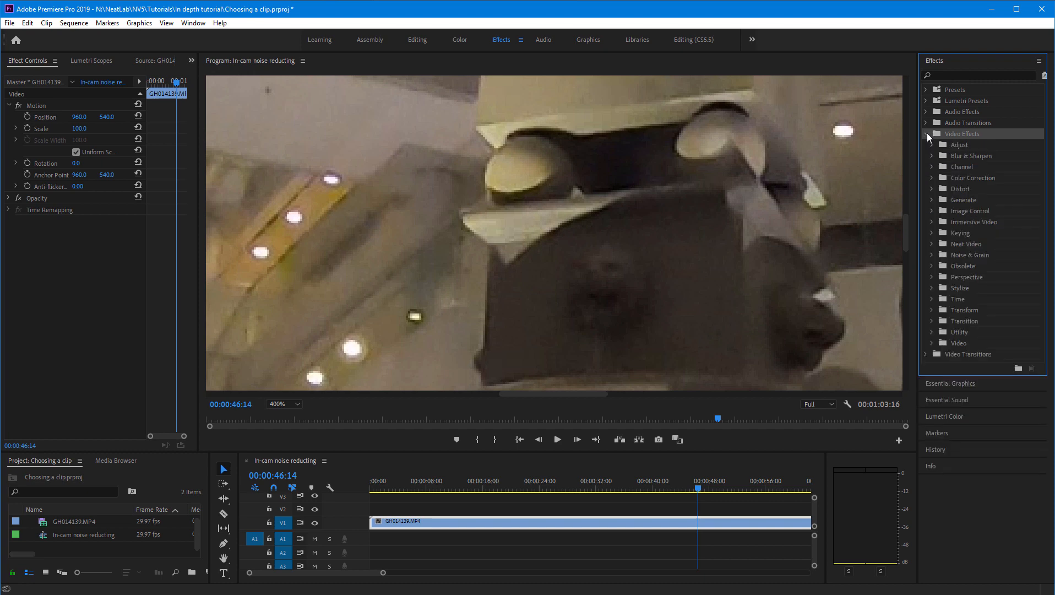
pyautogui.click(932, 244)
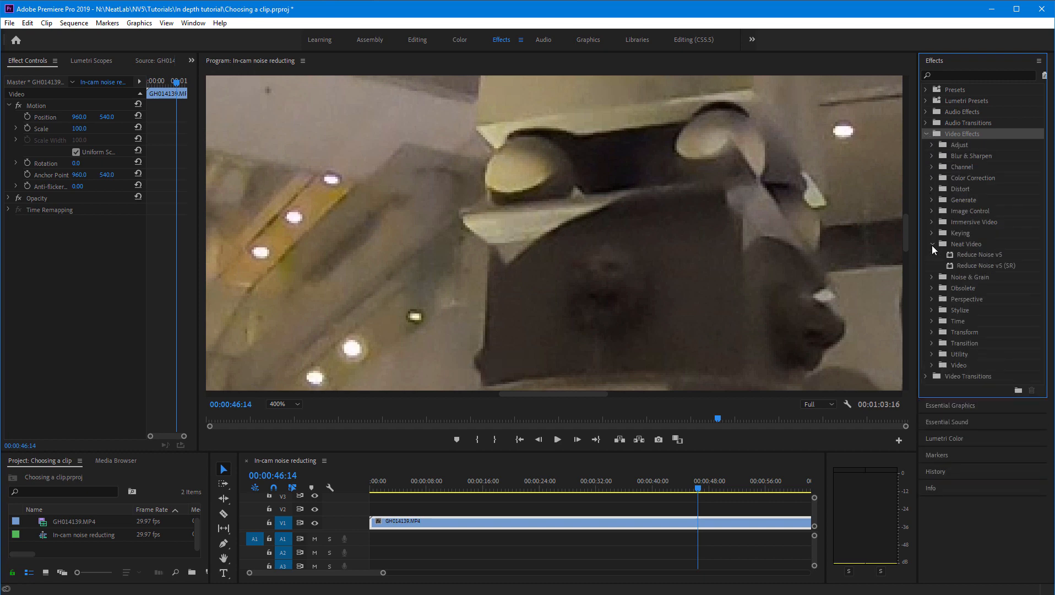
pyautogui.moveTo(970, 266); pyautogui.dragTo(698, 523)
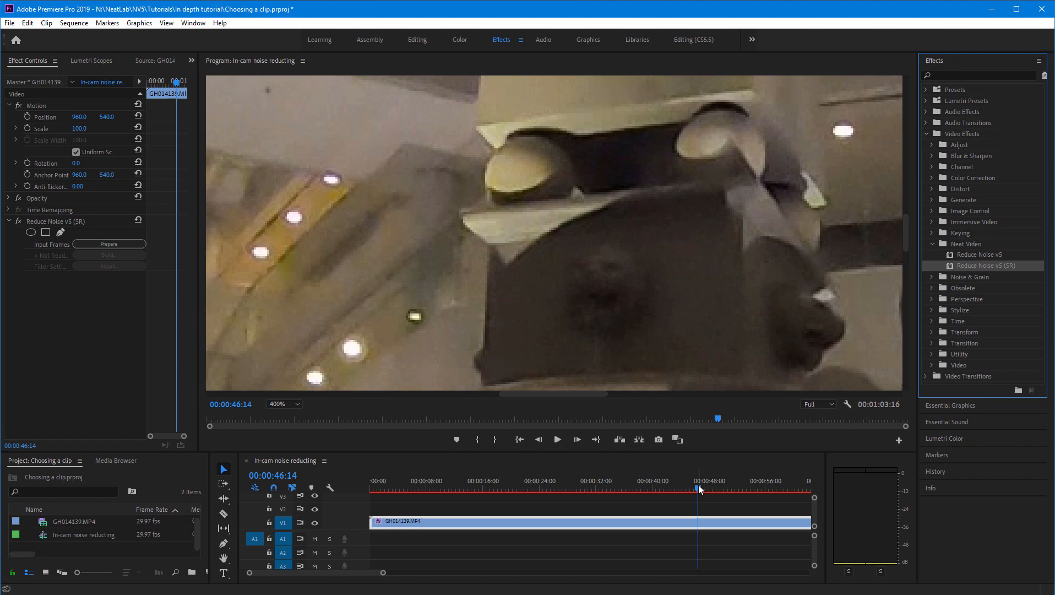
# Fit the whole frame in the preview, move the playhead to 00:00:50:08 and open the noise reduction plug-in for that frame
pyautogui.click(299, 402)
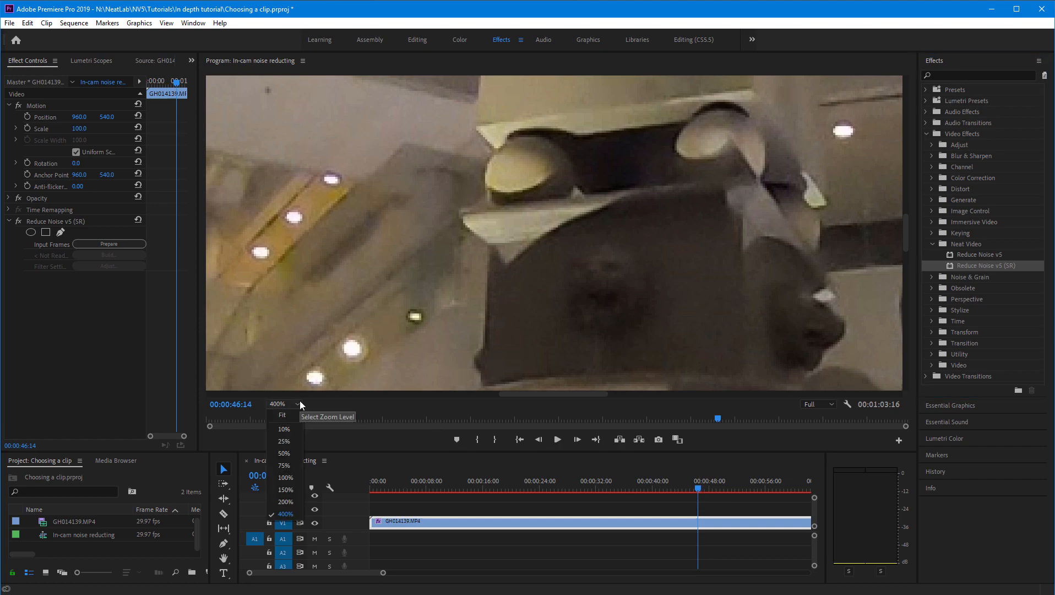
pyautogui.click(289, 417)
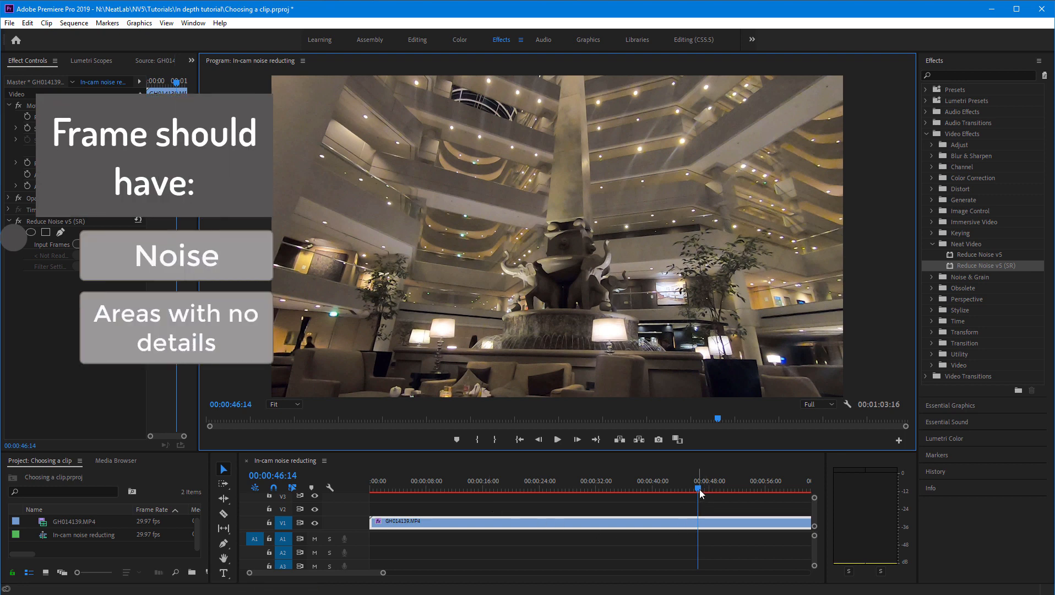
pyautogui.moveTo(701, 493); pyautogui.dragTo(727, 499)
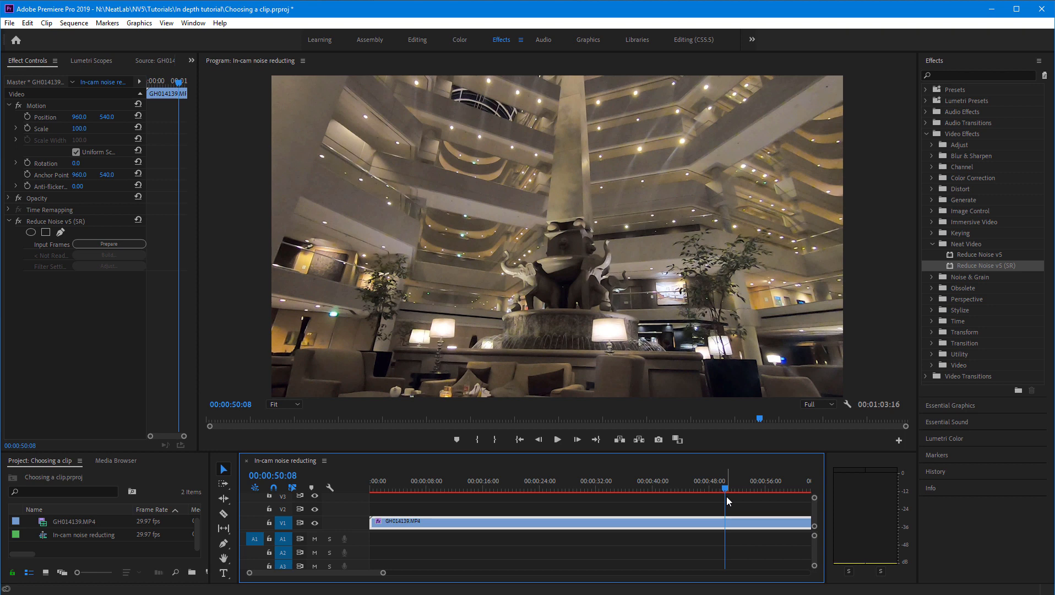
pyautogui.click(132, 243)
pyautogui.click(122, 255)
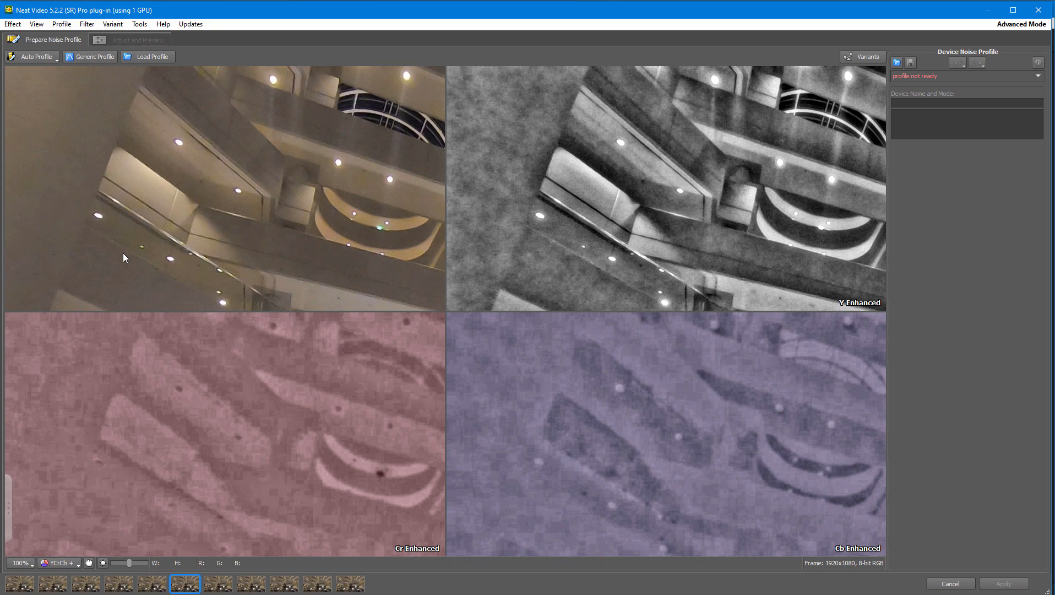
# Build the noise profile automatically from the frame and start Profile Check
pyautogui.click(37, 58)
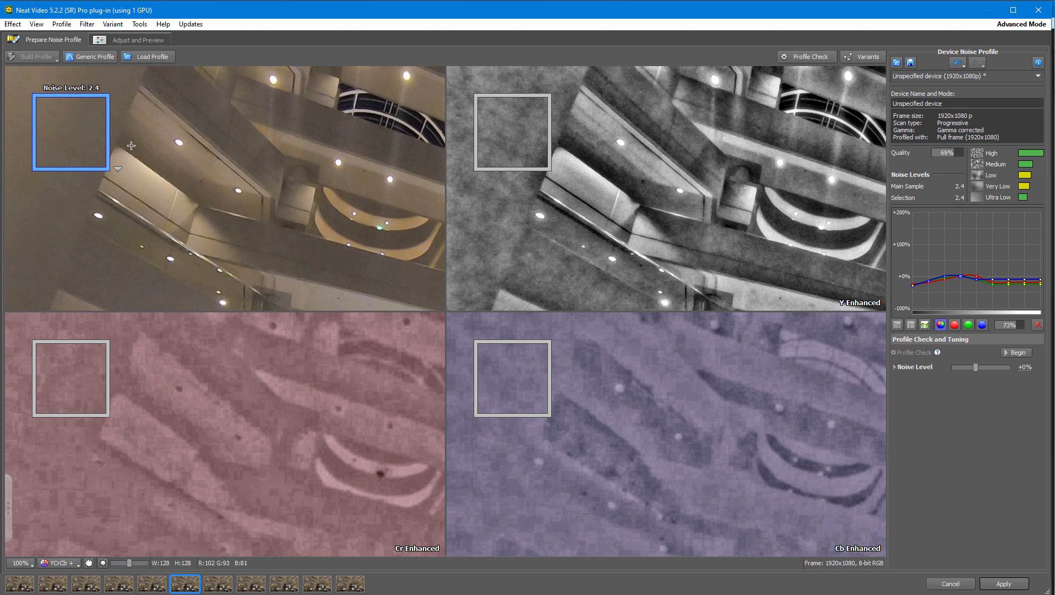
pyautogui.click(801, 60)
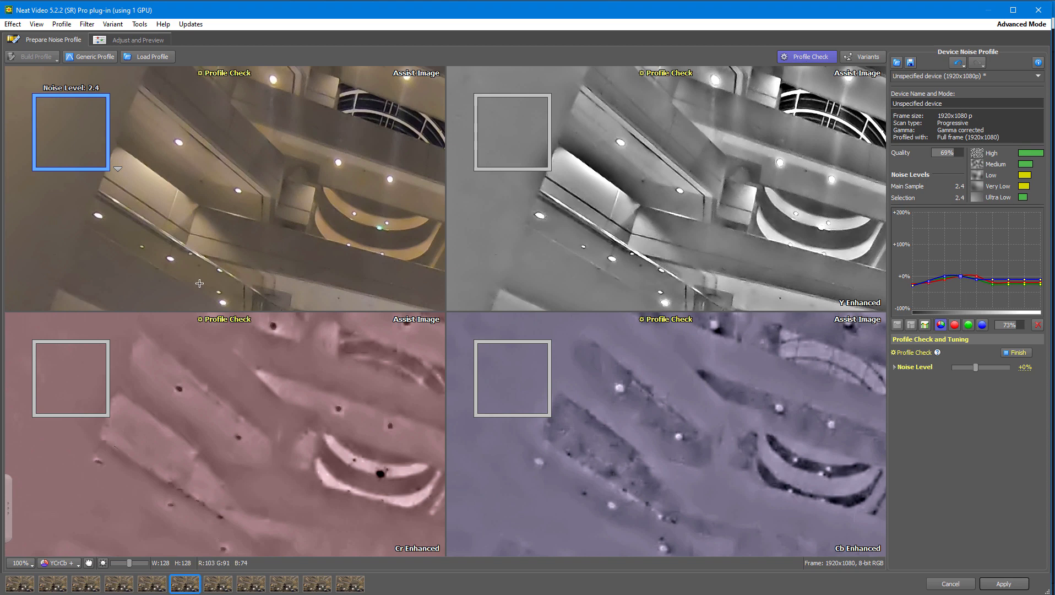
# Examine the Profile Check previews at 300% around the ceiling edges, mirror and plants for residual noise
pyautogui.click(216, 269)
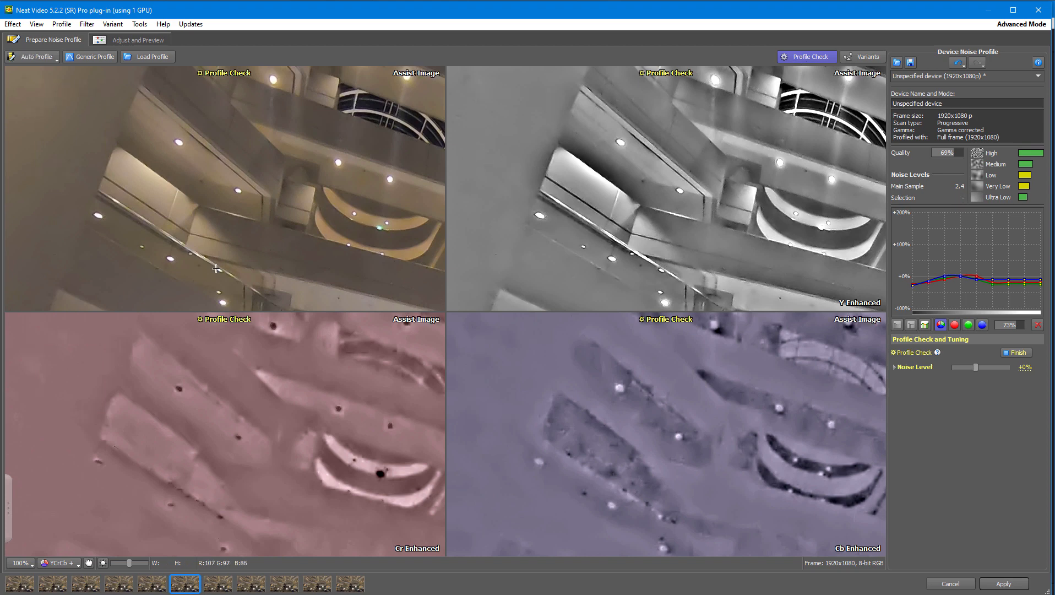
pyautogui.moveTo(216, 268); pyautogui.dragTo(262, 136)
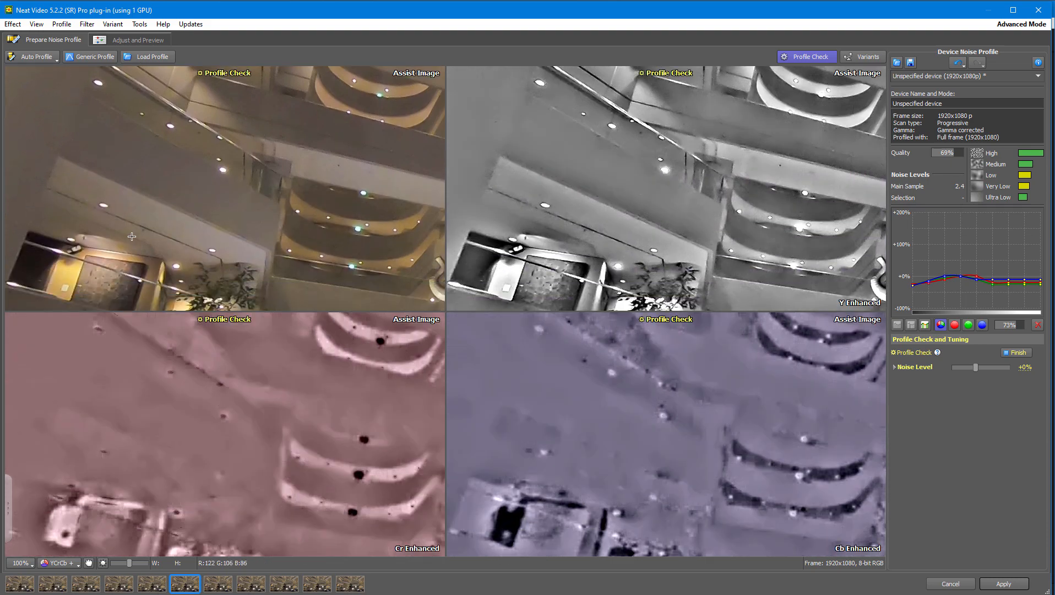
pyautogui.scroll(2, 132, 236)
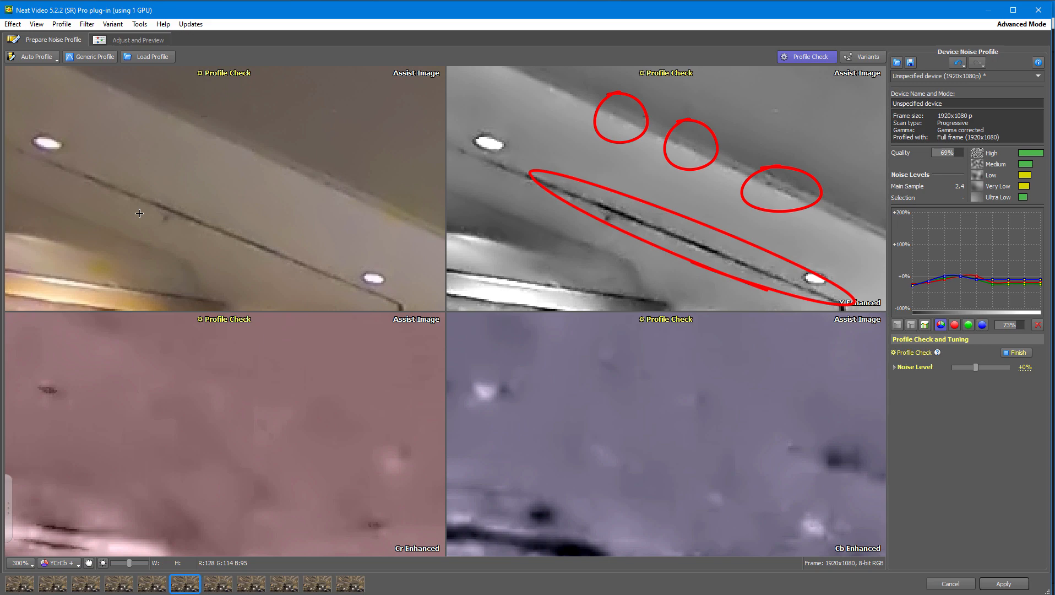
pyautogui.moveTo(138, 197)
pyautogui.mouseDown()
pyautogui.moveTo(195, 266)
pyautogui.moveTo(349, 223)
pyautogui.moveTo(382, 246)
pyautogui.moveTo(269, 113)
pyautogui.moveTo(327, 152)
pyautogui.moveTo(310, 106)
pyautogui.moveTo(302, 124)
pyautogui.mouseUp()
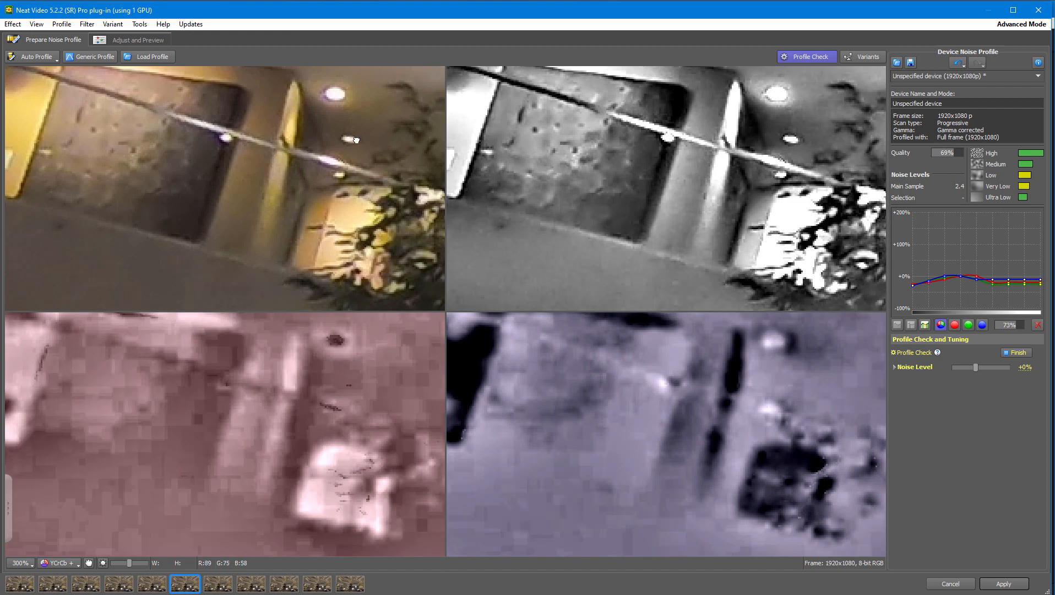
pyautogui.moveTo(368, 140); pyautogui.dragTo(163, 211)
pyautogui.moveTo(278, 229); pyautogui.dragTo(242, 129)
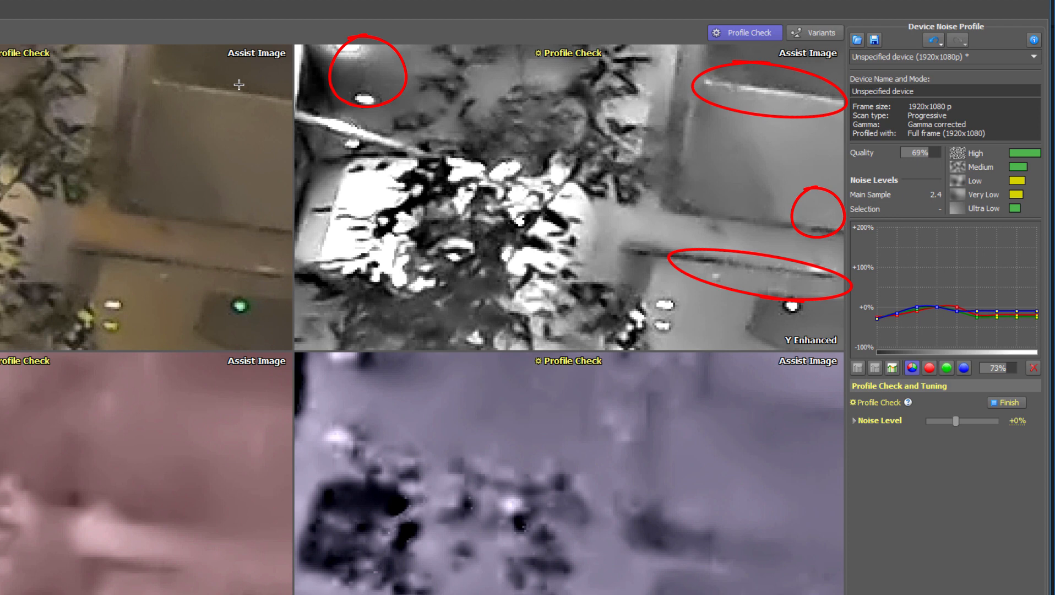
pyautogui.moveTo(239, 84); pyautogui.dragTo(234, 112)
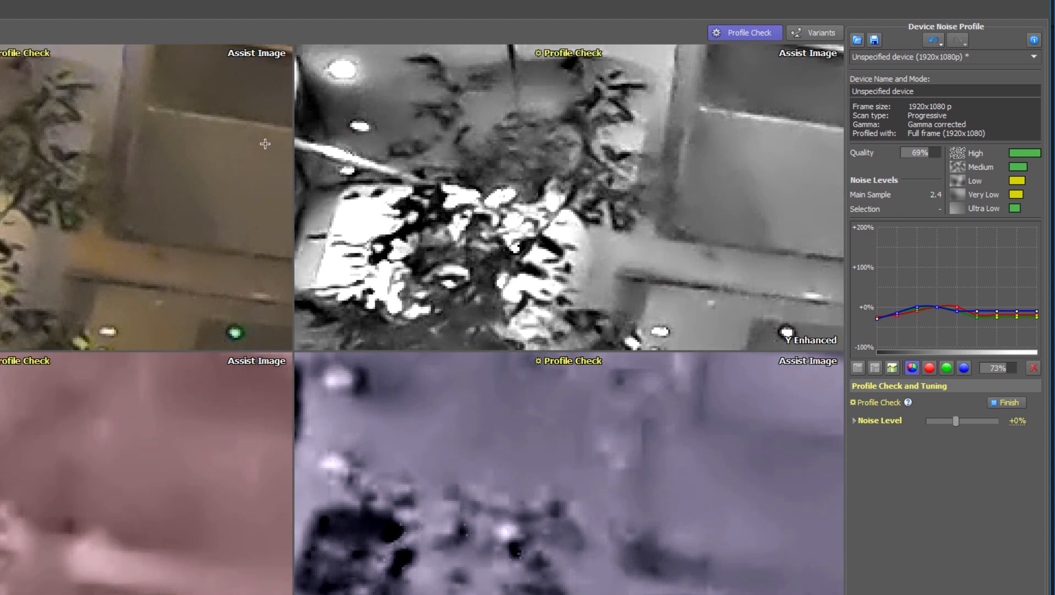
# Raise the profile's Noise Level to +55%
pyautogui.moveTo(950, 421); pyautogui.dragTo(959, 420)
pyautogui.scroll(2, 960, 421)
pyautogui.scroll(1, 960, 420)
pyautogui.scroll(2, 959, 420)
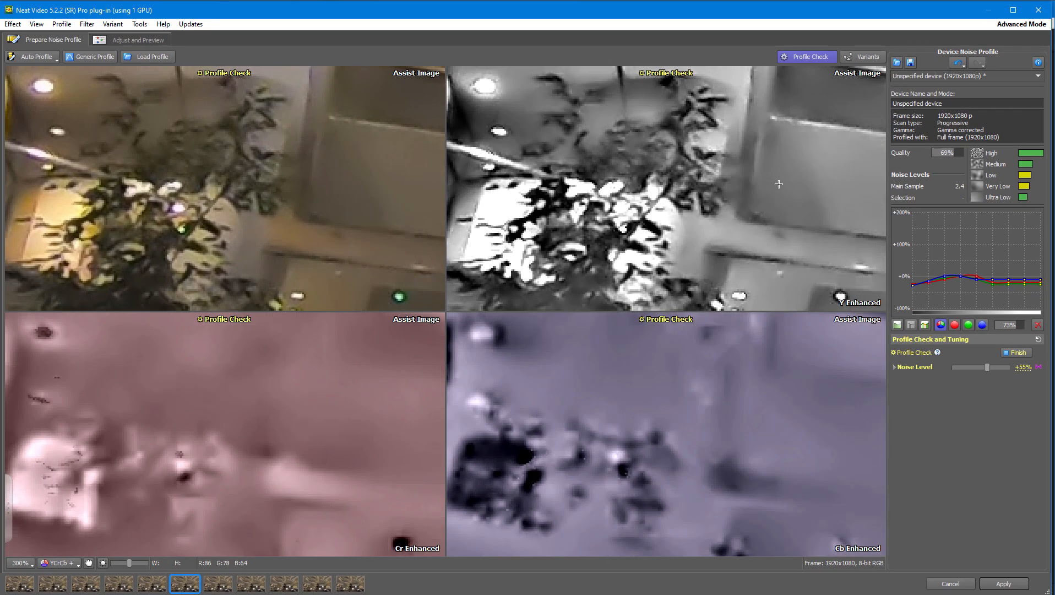
# Examine the balconies, elephant statue, lamps and dark background in the Profile Check previews for remaining noise
pyautogui.moveTo(778, 184); pyautogui.dragTo(546, 300)
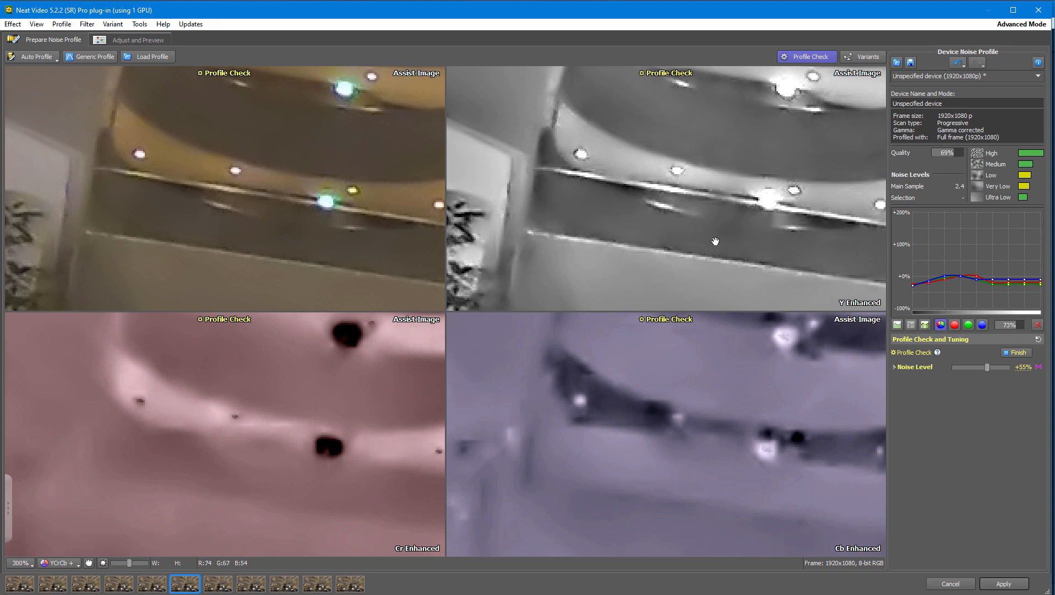
pyautogui.moveTo(710, 229); pyautogui.dragTo(536, 174)
pyautogui.moveTo(811, 214); pyautogui.dragTo(650, 339)
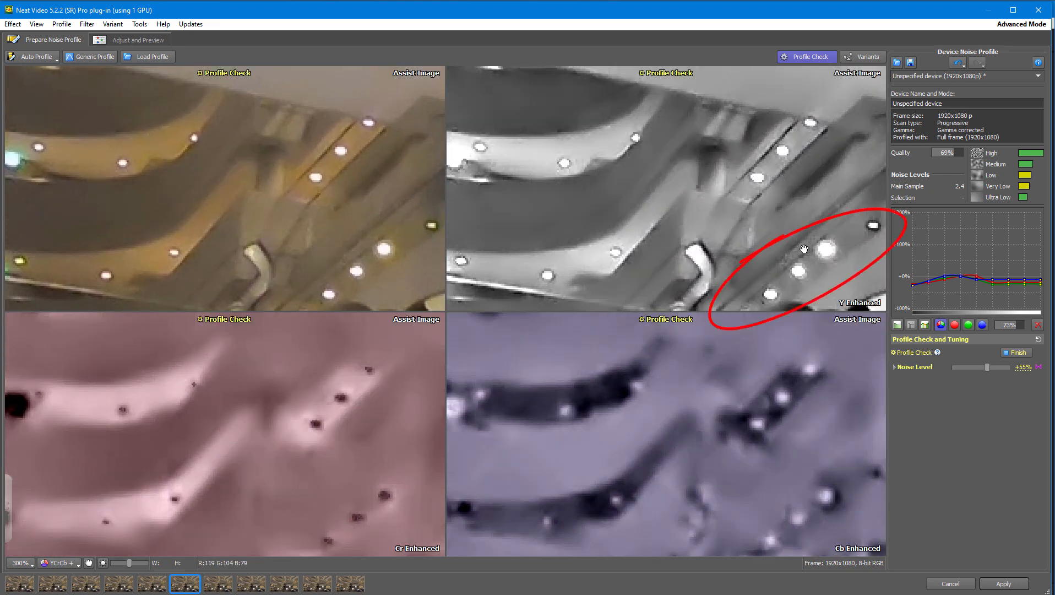
pyautogui.moveTo(825, 262); pyautogui.dragTo(712, 159)
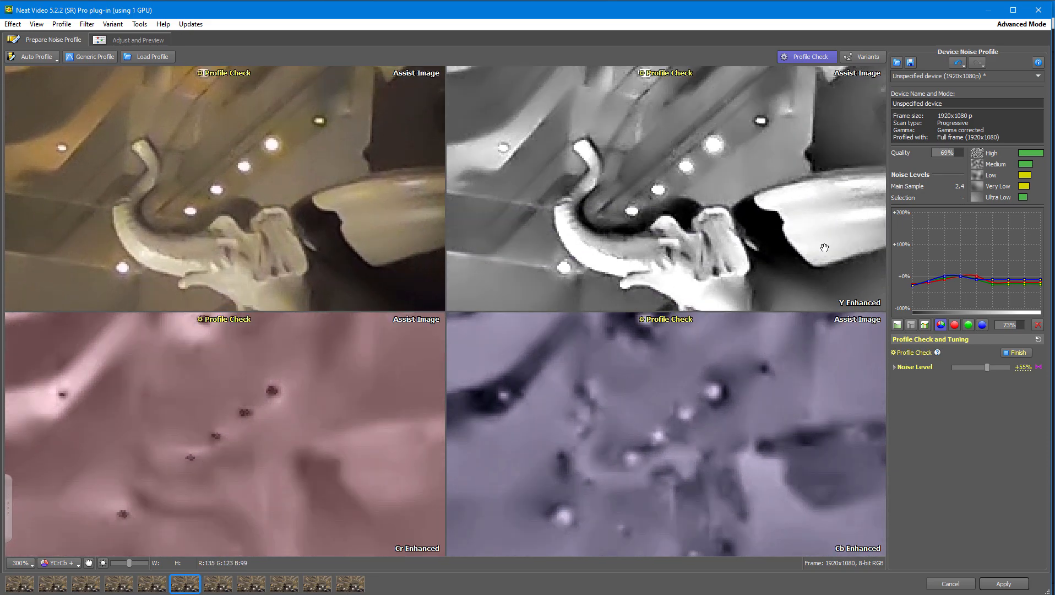
pyautogui.moveTo(824, 248); pyautogui.dragTo(648, 221)
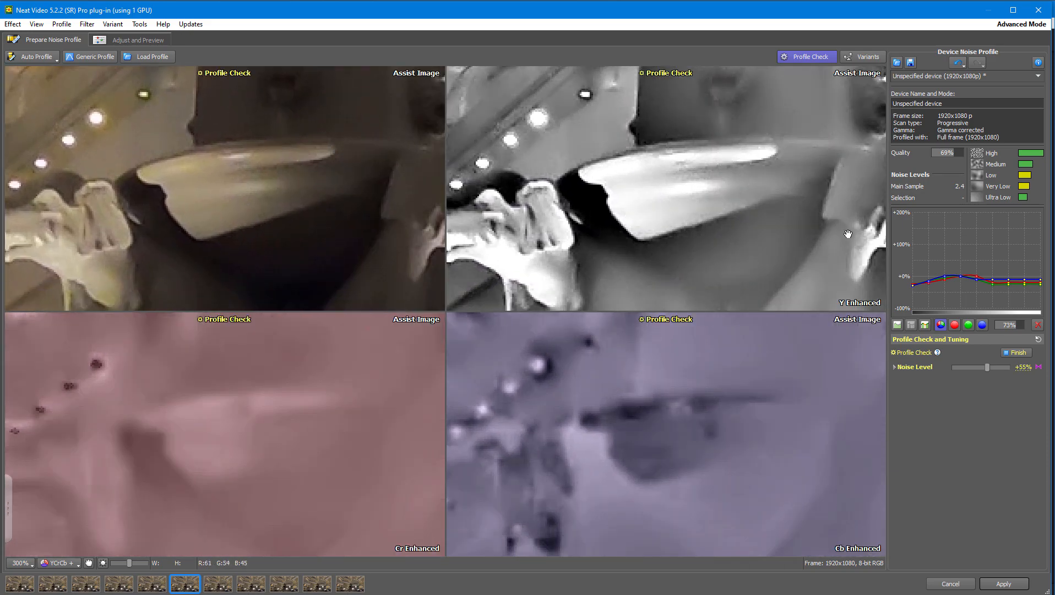
pyautogui.moveTo(848, 234); pyautogui.dragTo(540, 154)
pyautogui.moveTo(805, 240); pyautogui.dragTo(565, 108)
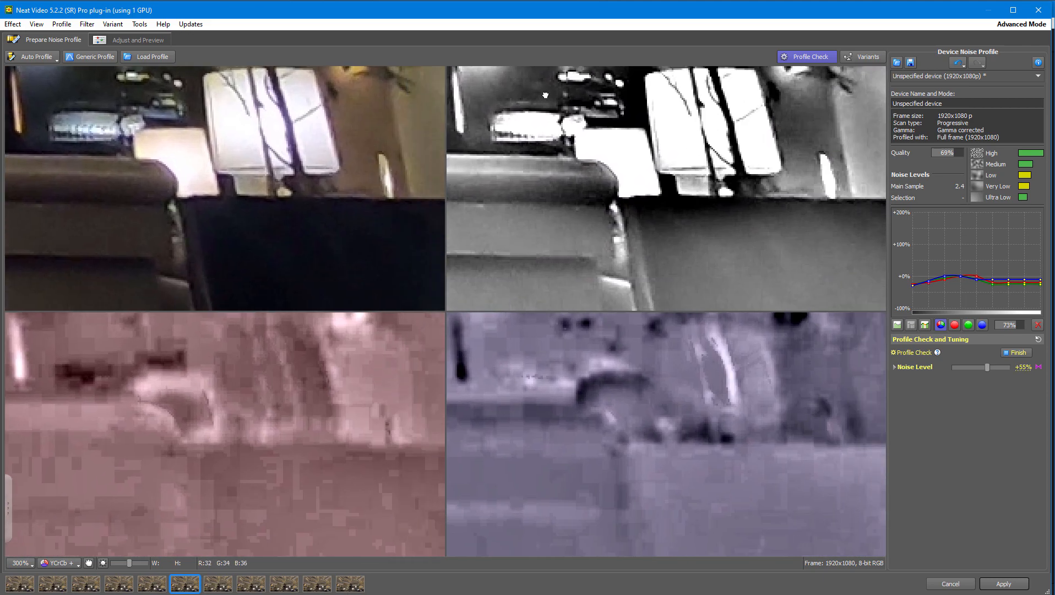
pyautogui.moveTo(711, 157); pyautogui.dragTo(416, 160)
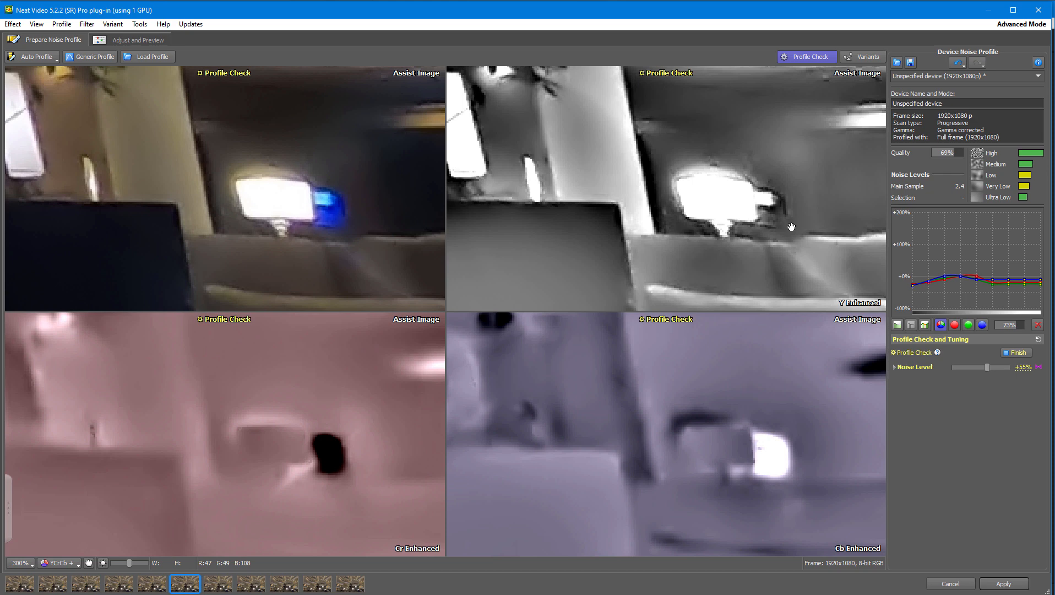
pyautogui.moveTo(791, 226); pyautogui.dragTo(712, 263)
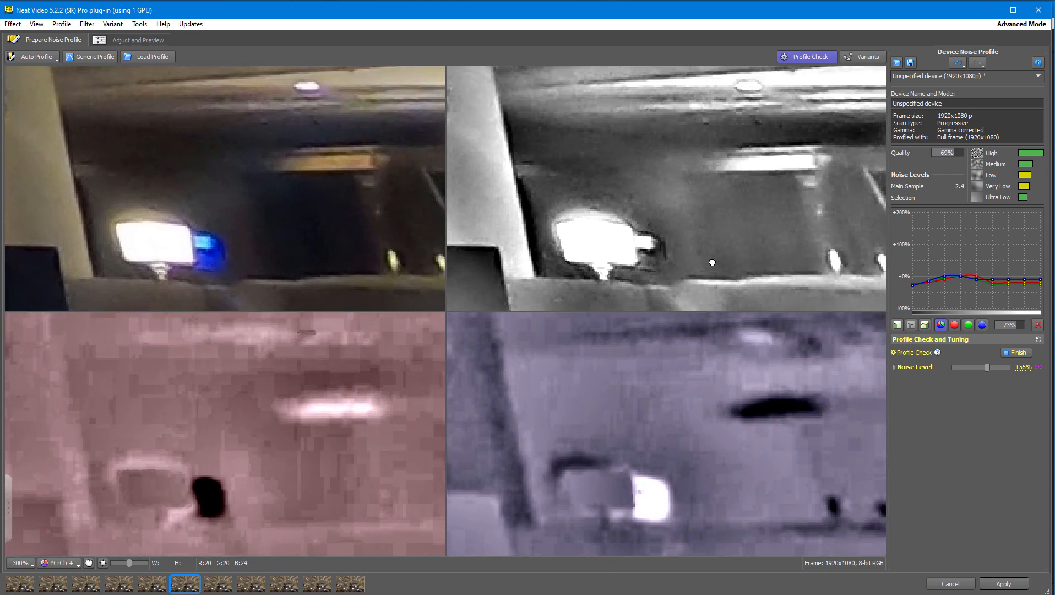
# Set the profile's Noise Level to +95% and finish Profile Check
pyautogui.click(994, 368)
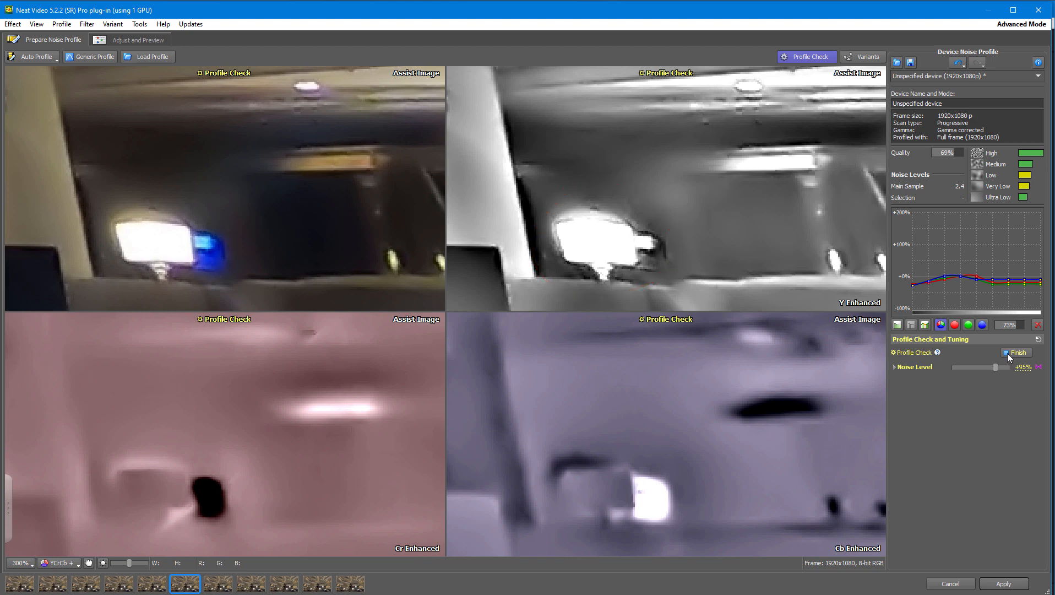
pyautogui.click(1007, 353)
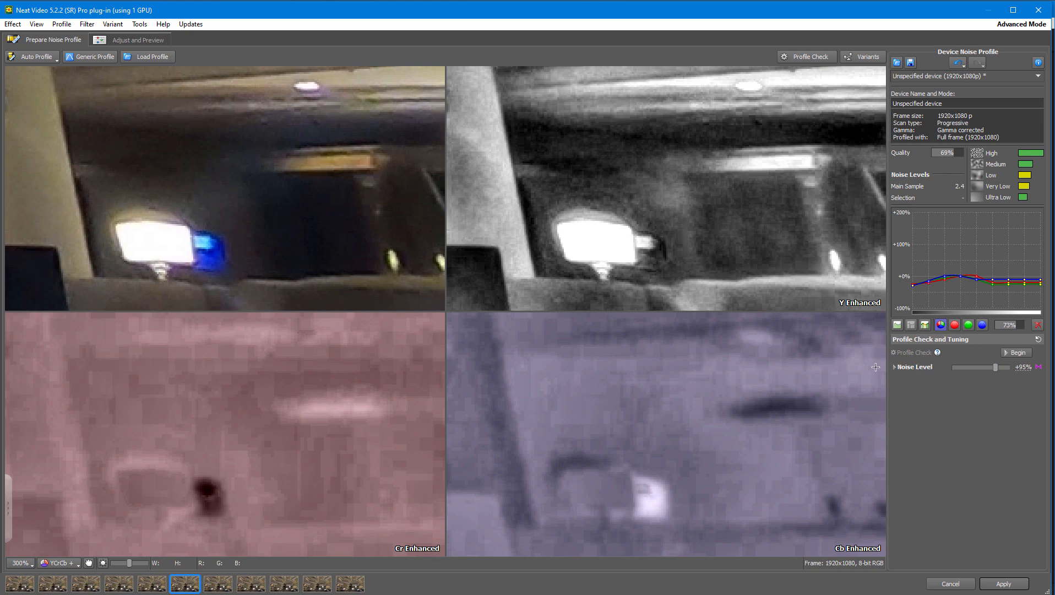